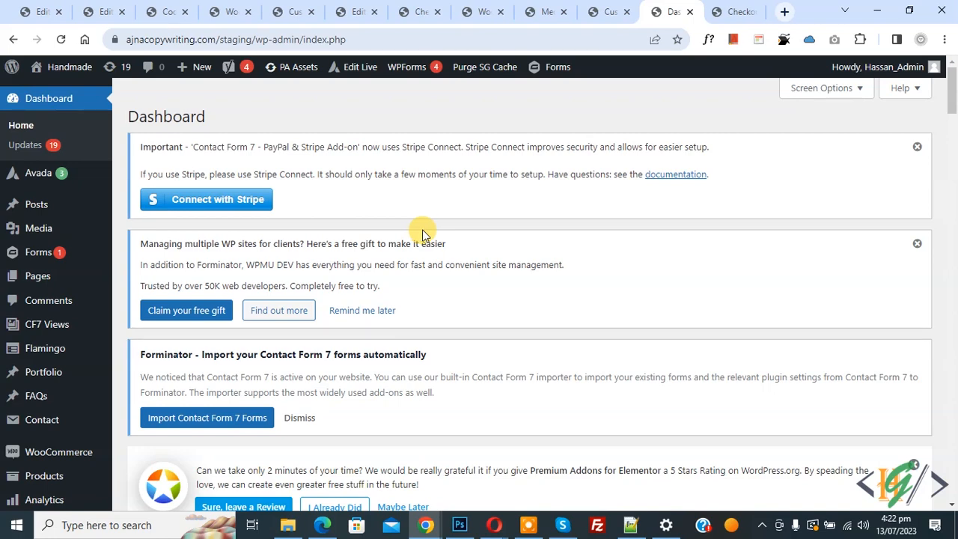
Search the plugin directory for wpcode and look at the WPCode plugin's entry.
scroll(422, 217, down, 3)
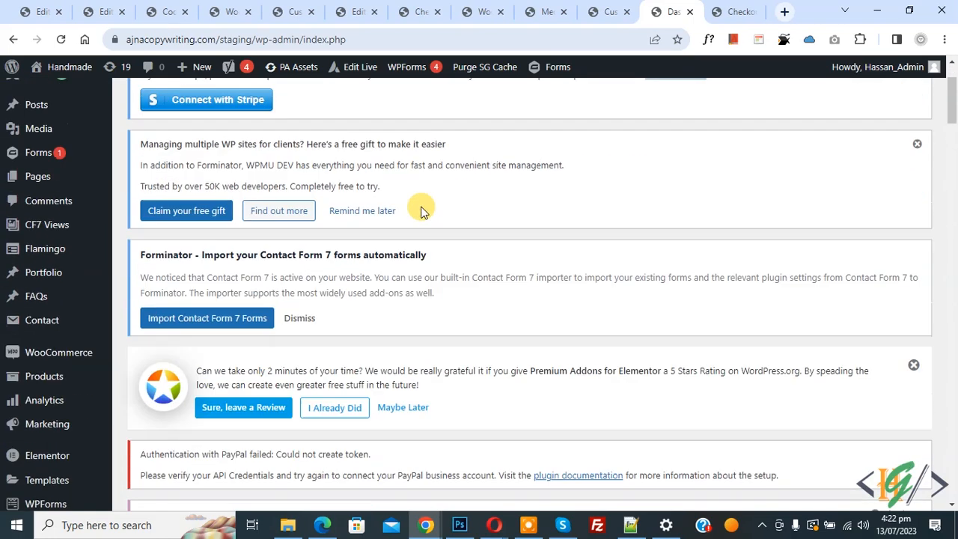
scroll(422, 213, down, 2)
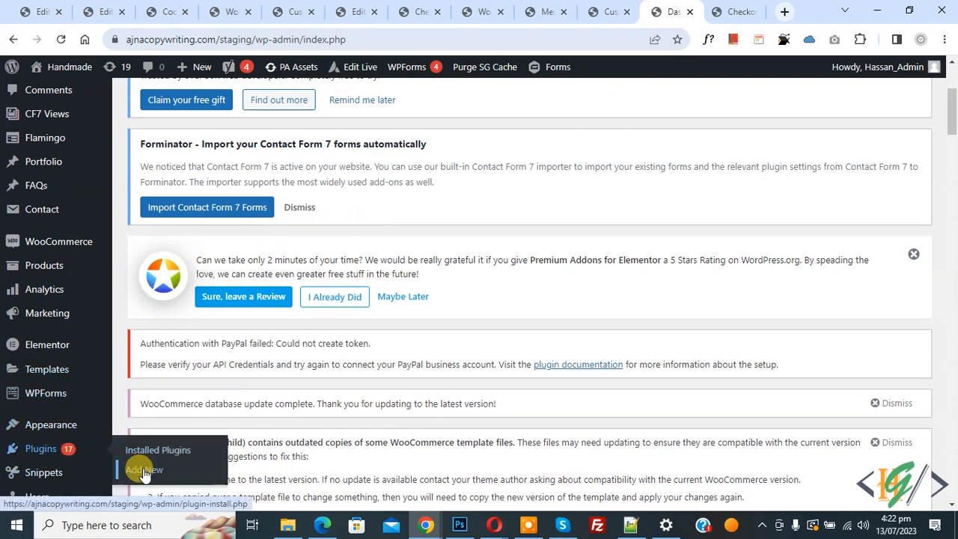
click(133, 452)
scroll(491, 184, down, 5)
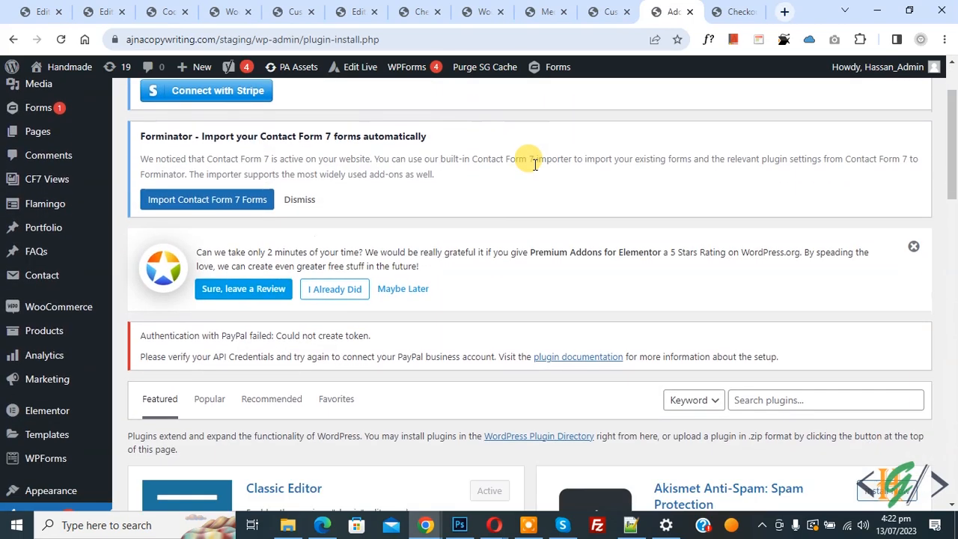
click(785, 214)
text(wpcode)
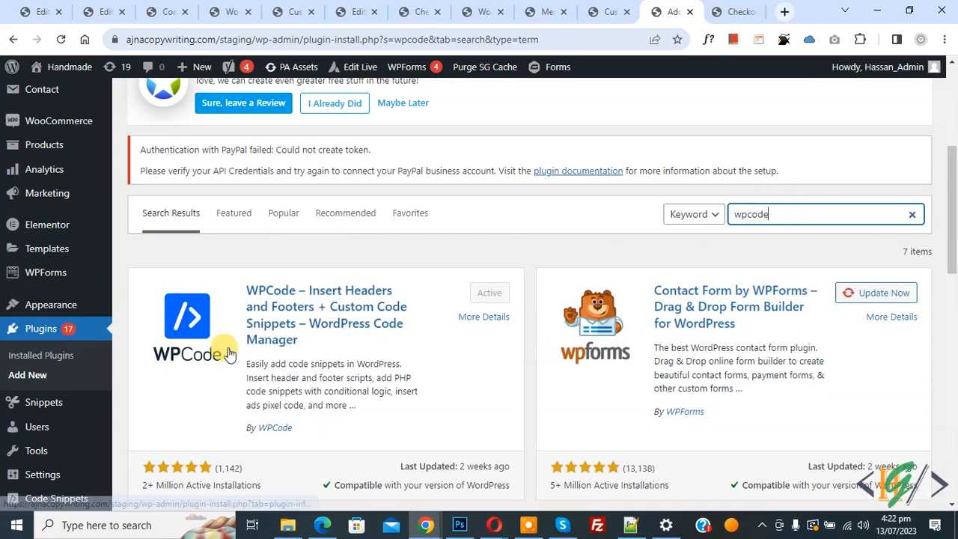
scroll(236, 340, down, 1)
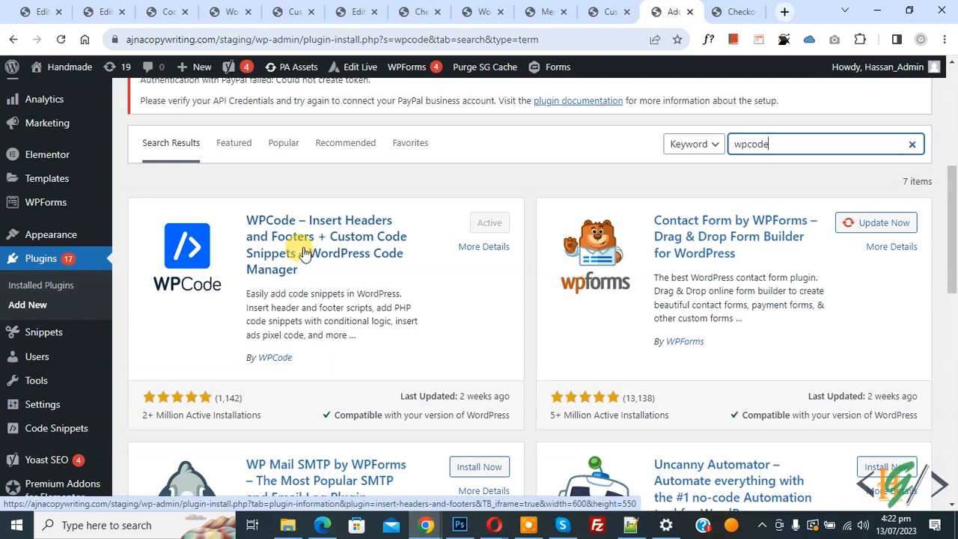
scroll(310, 242, down, 1)
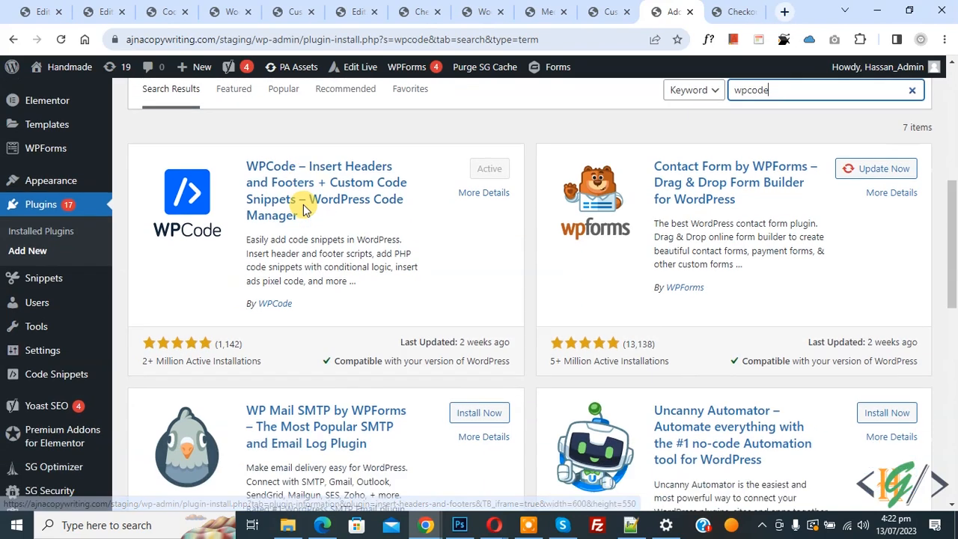
Start a new blank custom code snippet in WPCode.
mouse_move(45, 359)
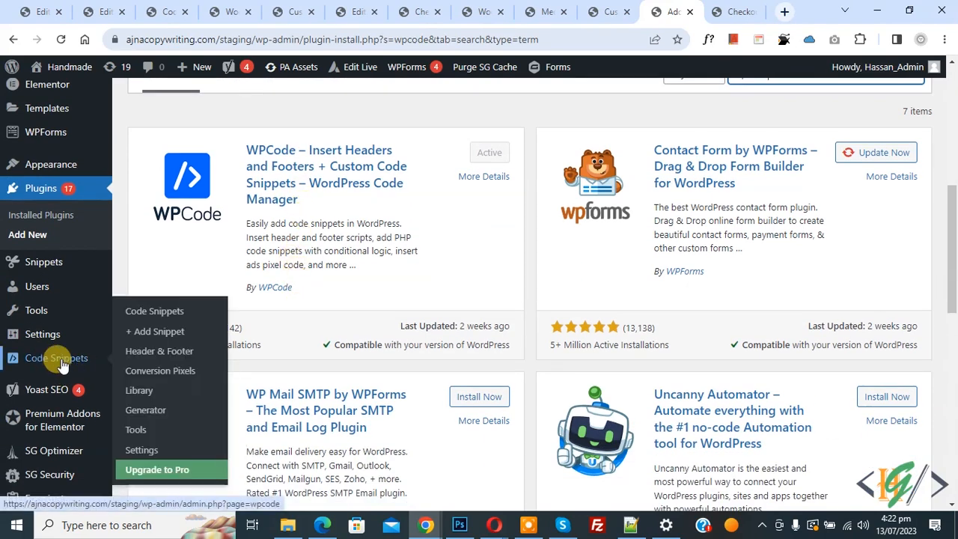
click(147, 333)
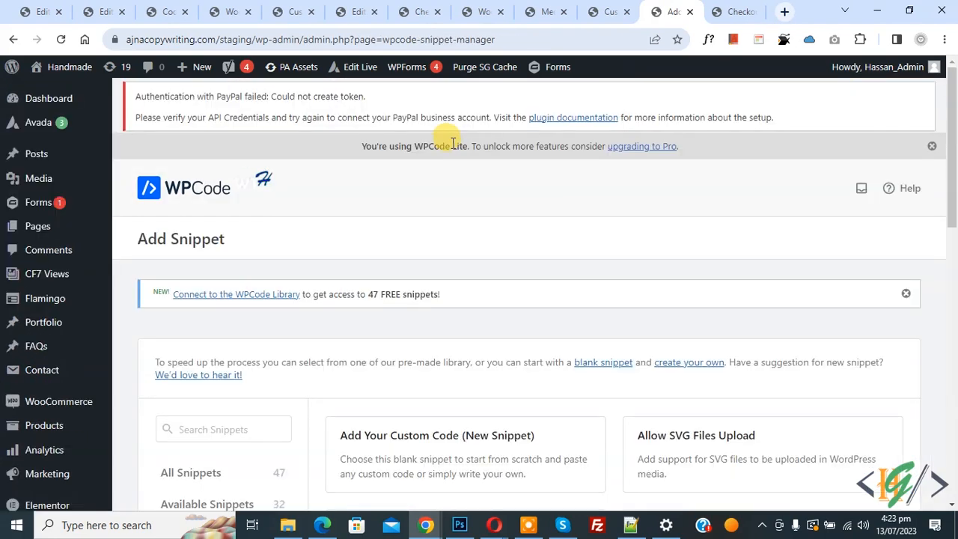
click(464, 449)
drag(150, 231, 342, 239)
click(357, 231)
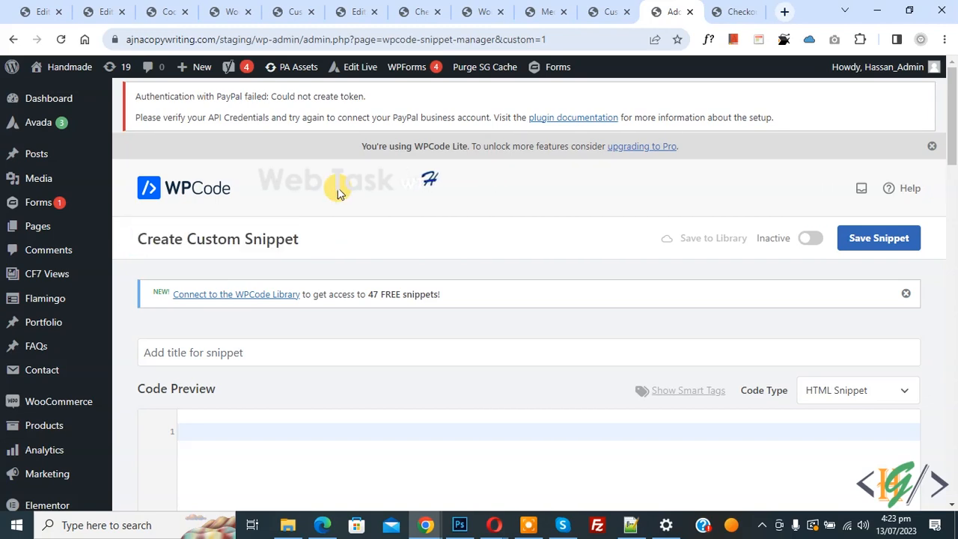
Set the code type to PHP Snippet and paste the copied PayPal fee code into the code preview.
scroll(337, 193, down, 2)
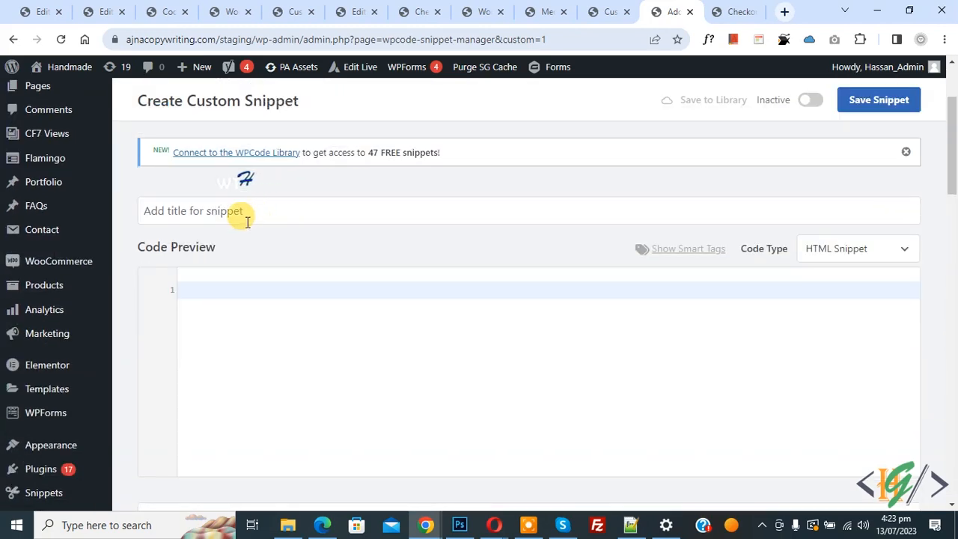
click(836, 258)
click(828, 325)
click(255, 288)
key(ctrl+v)
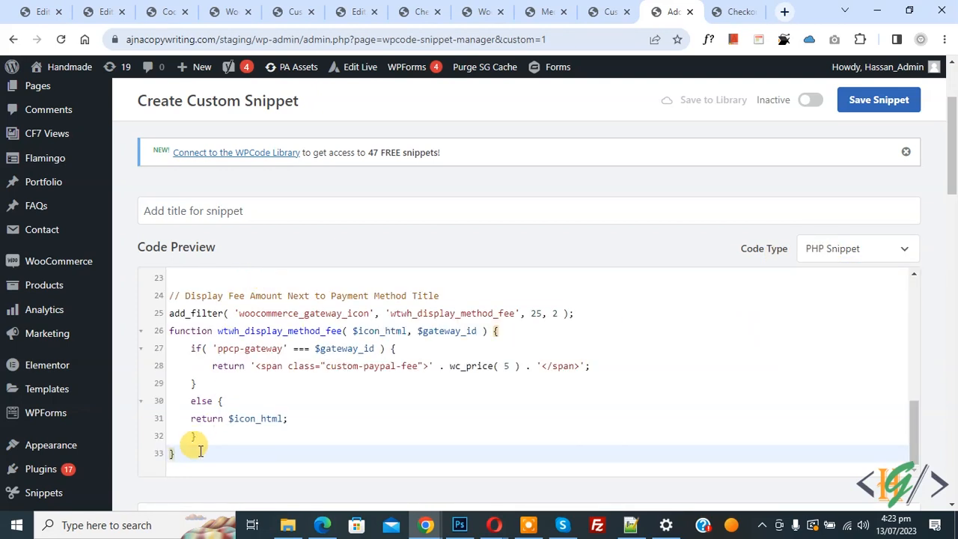
drag(191, 454, 149, 270)
click(479, 342)
Open the WooCommerce settings in a new browser tab and show the Payments section.
mouse_move(44, 262)
right_click(147, 363)
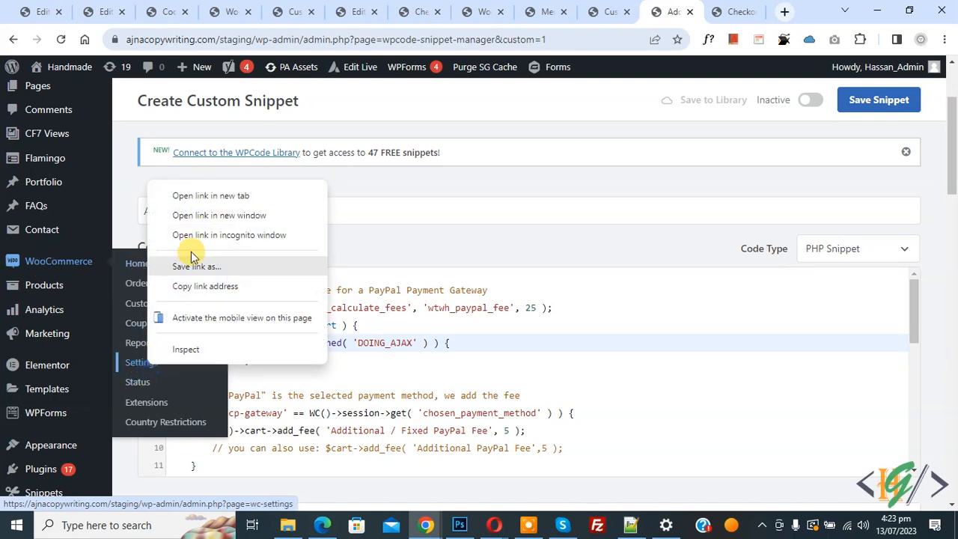
click(221, 194)
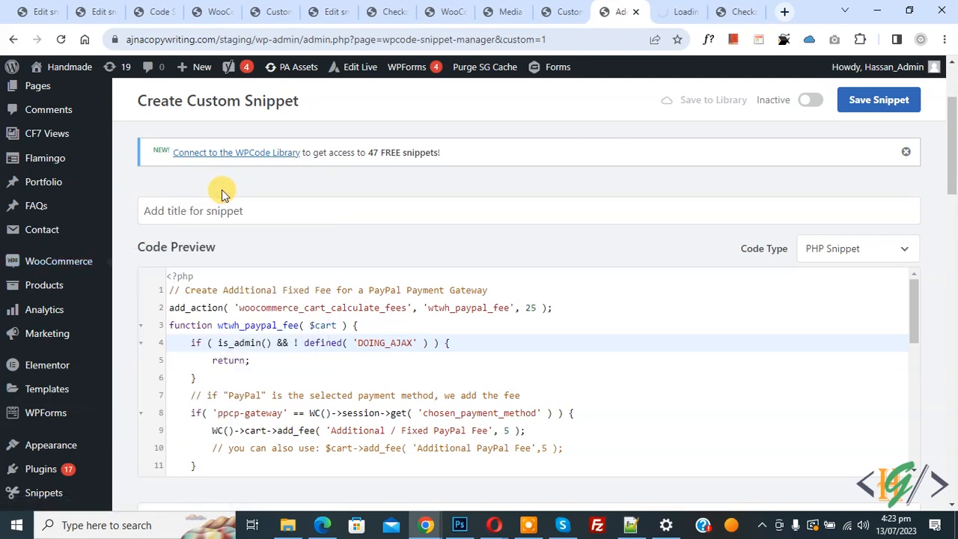
click(405, 306)
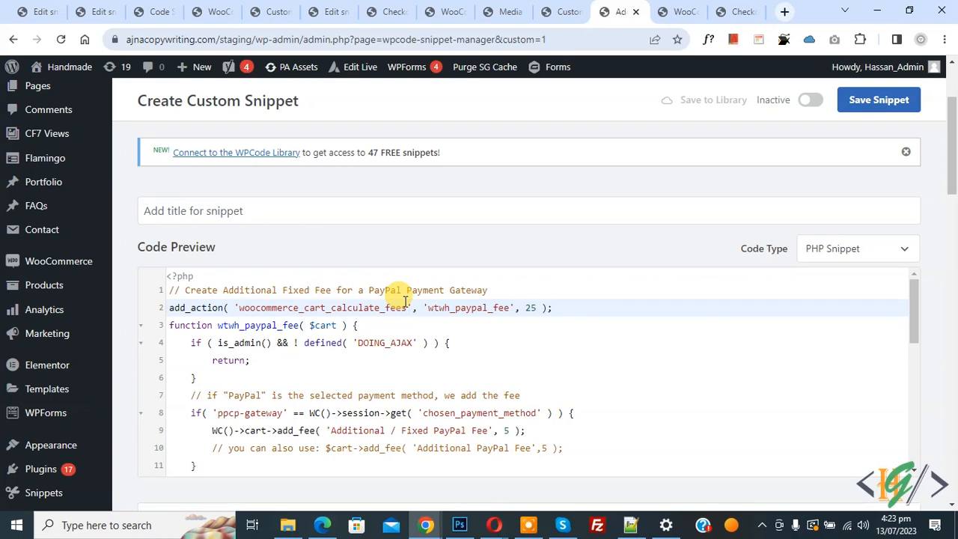
click(681, 11)
click(369, 161)
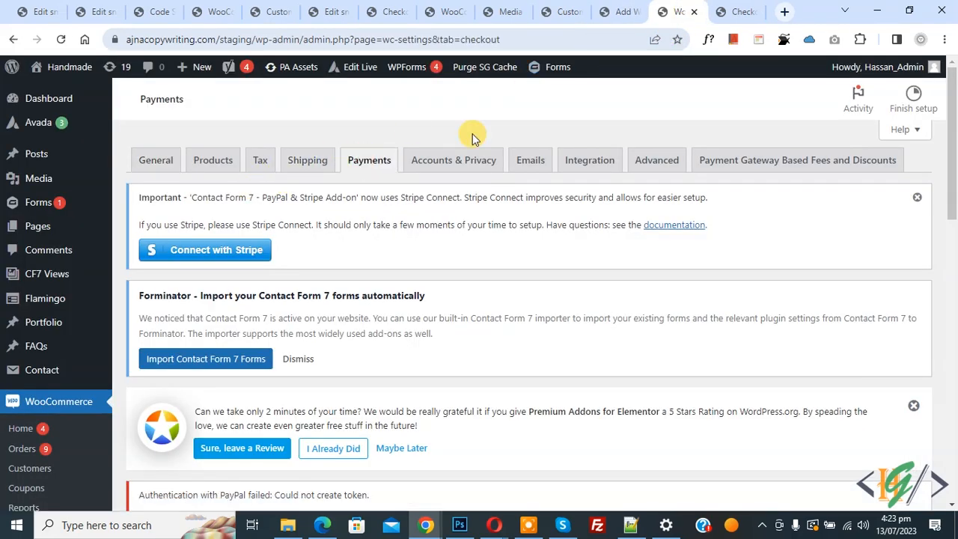
Open the PayPal payment method's settings and highlight the gateway ID ppcp-gateway in the page address.
scroll(472, 134, down, 10)
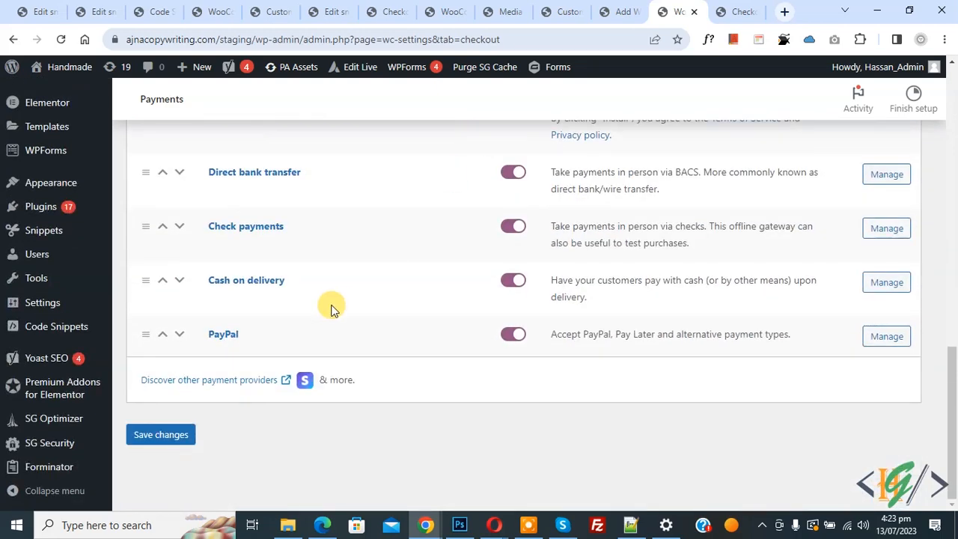
click(227, 336)
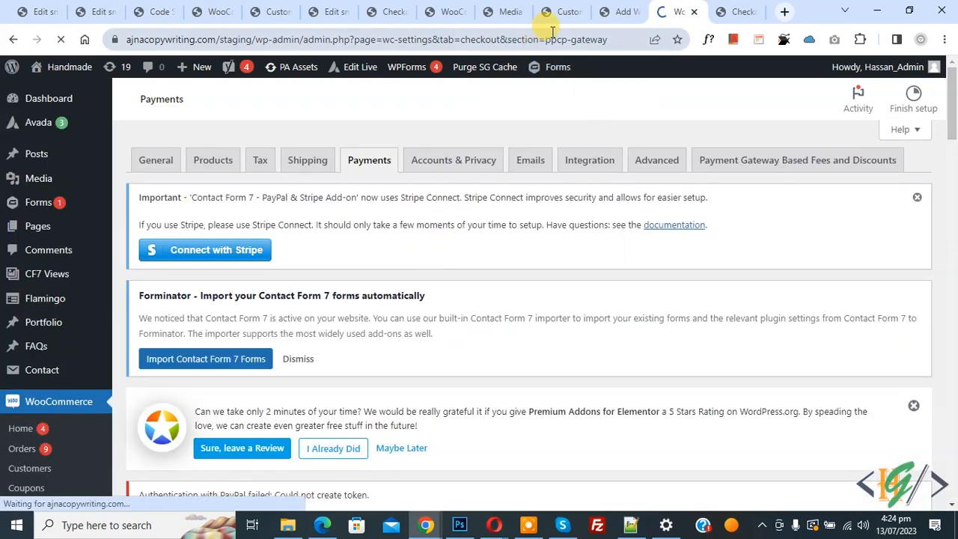
click(549, 41)
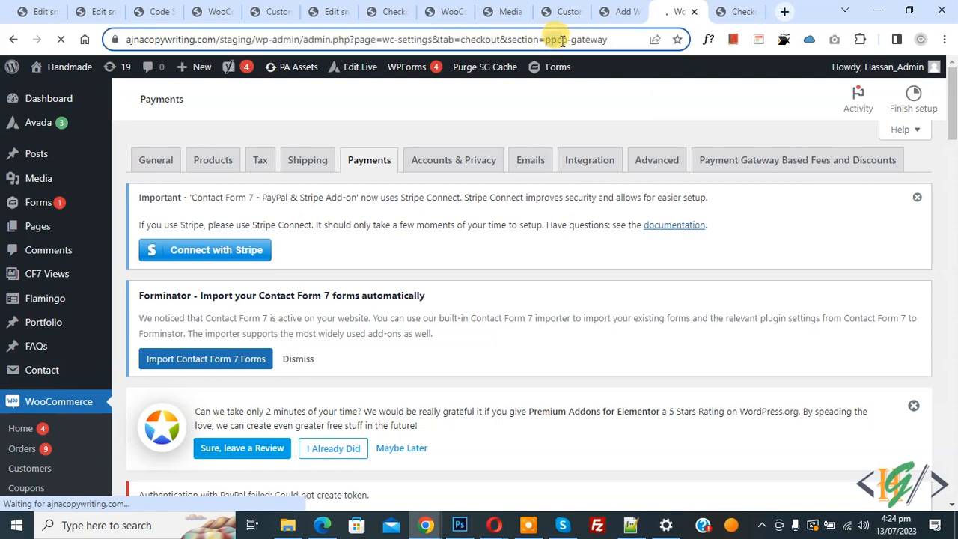
drag(562, 41, 637, 40)
click(585, 39)
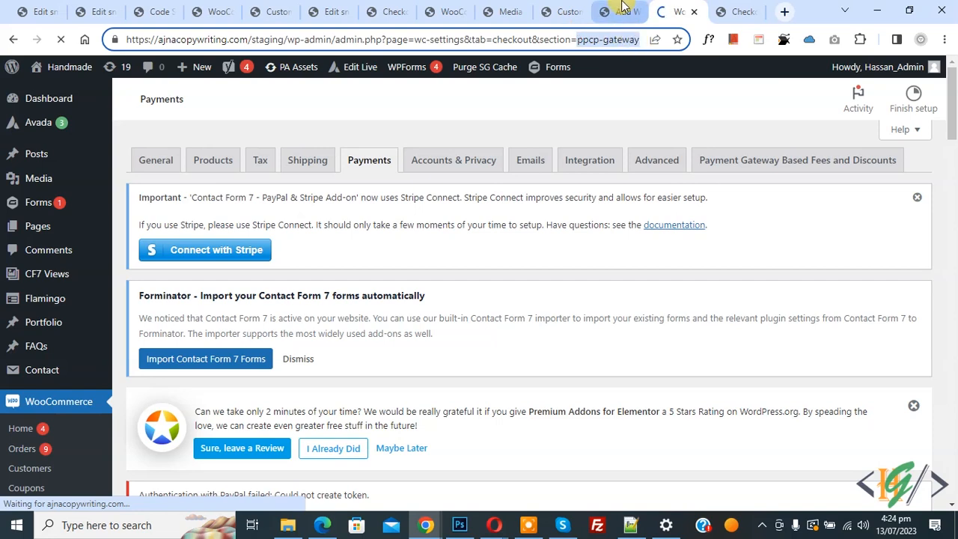
Return to the new snippet and examine the fixed-fee function's hook, PayPal gateway ID and fee amount.
click(621, 11)
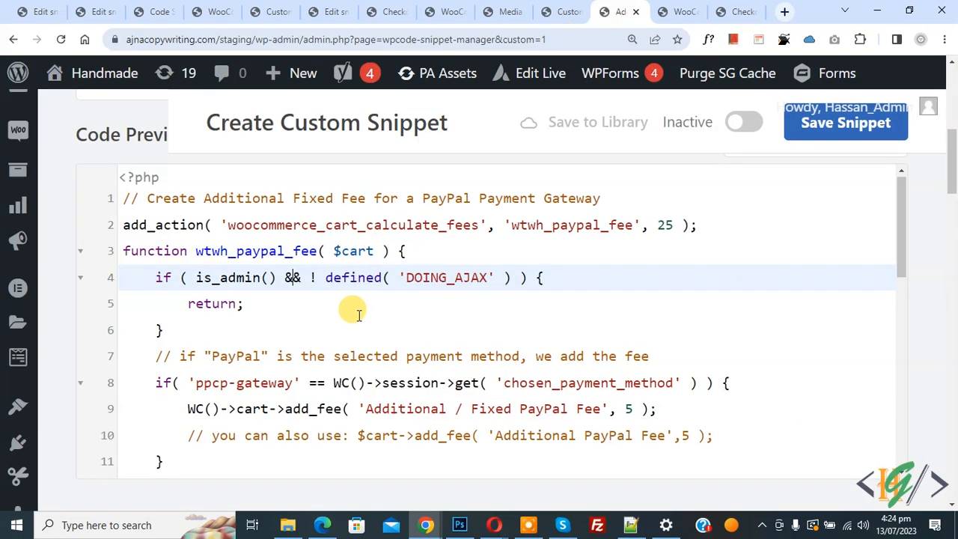
drag(185, 290, 257, 290)
drag(254, 198, 524, 211)
click(419, 227)
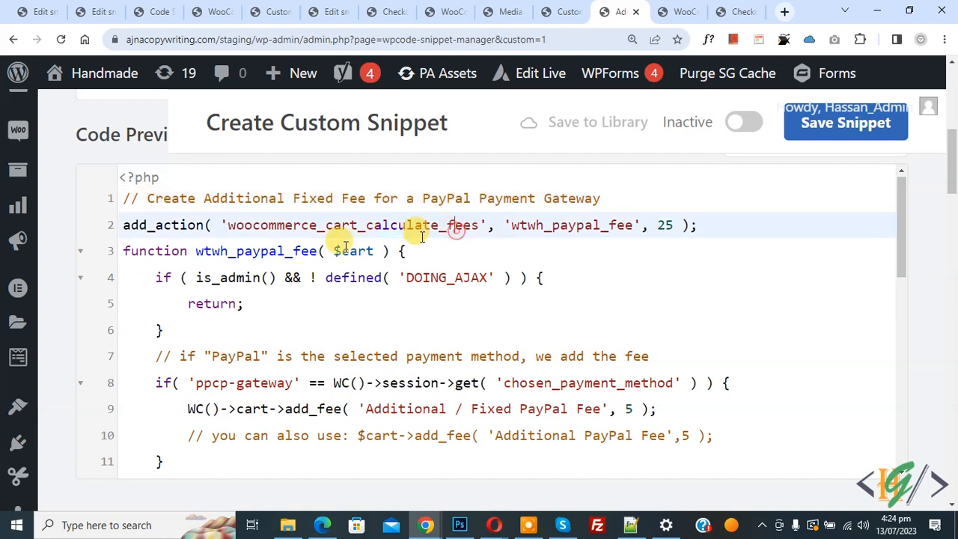
scroll(267, 246, down, 1)
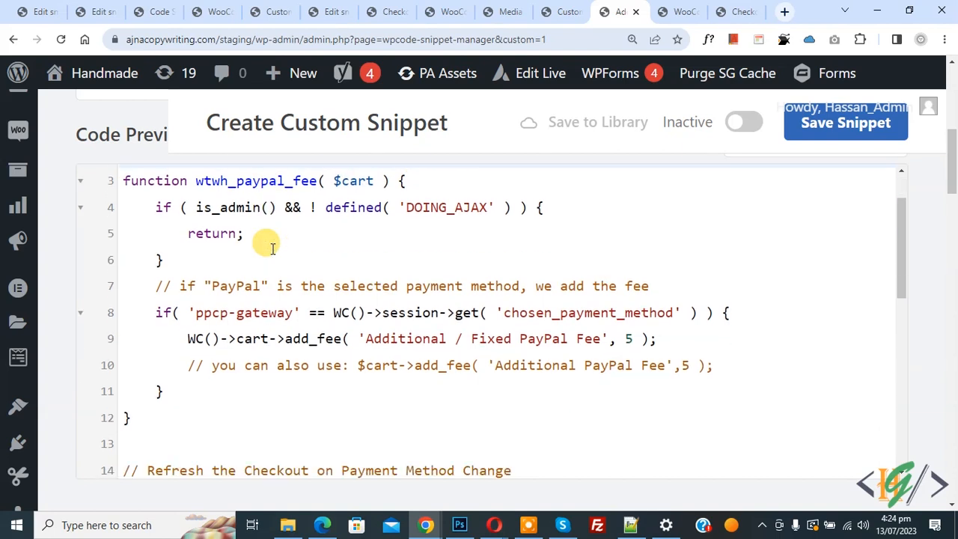
drag(196, 313, 300, 313)
click(216, 315)
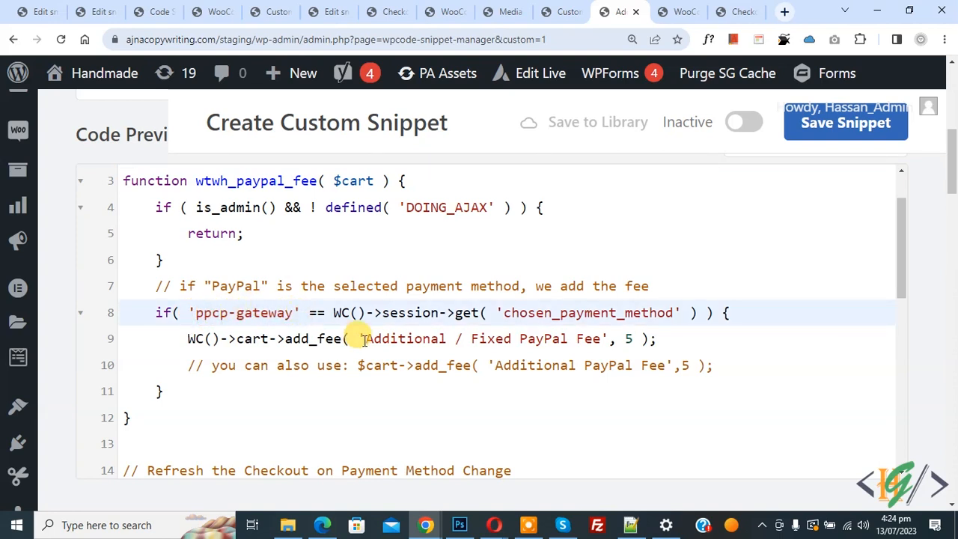
double_click(628, 338)
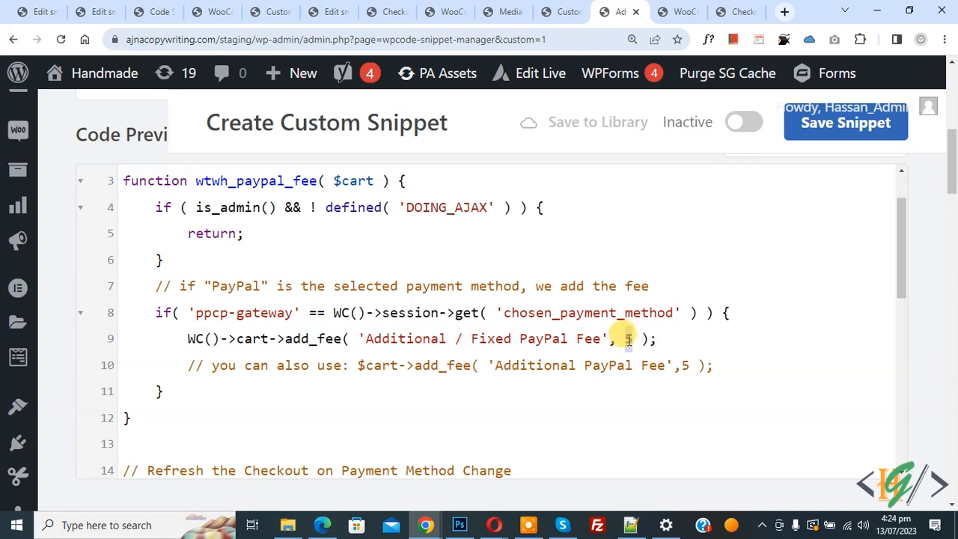
click(624, 340)
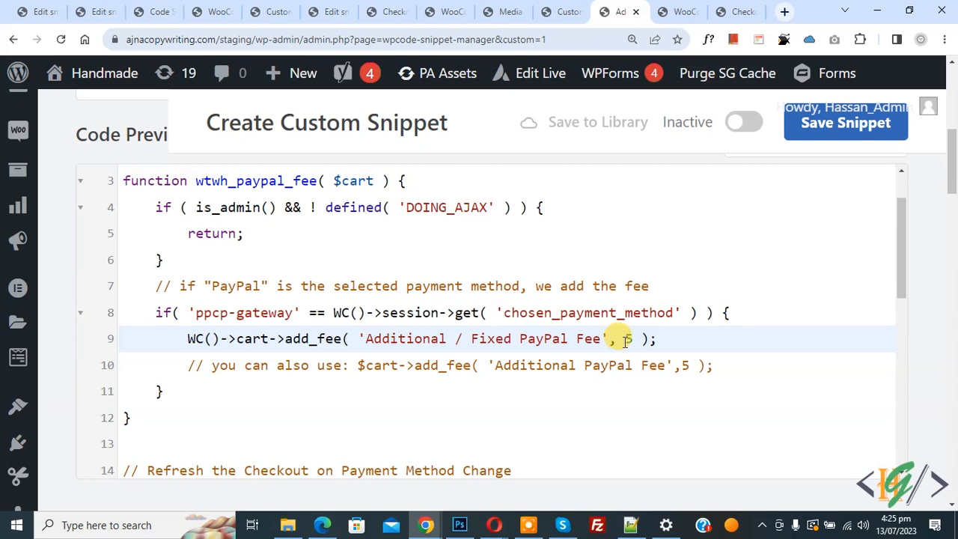
Examine the function that refreshes the checkout on payment method change and the comment introducing the fee display code.
scroll(362, 278, down, 4)
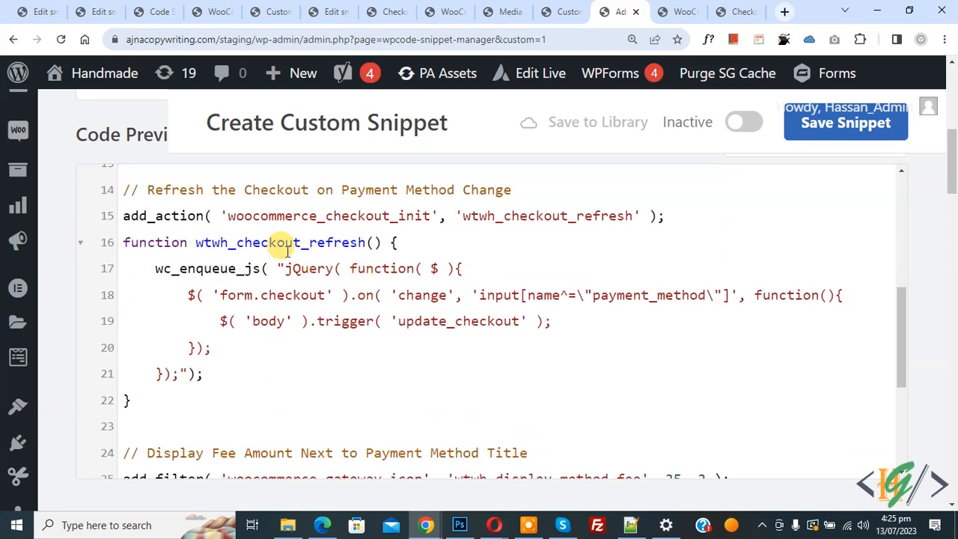
drag(147, 189, 460, 199)
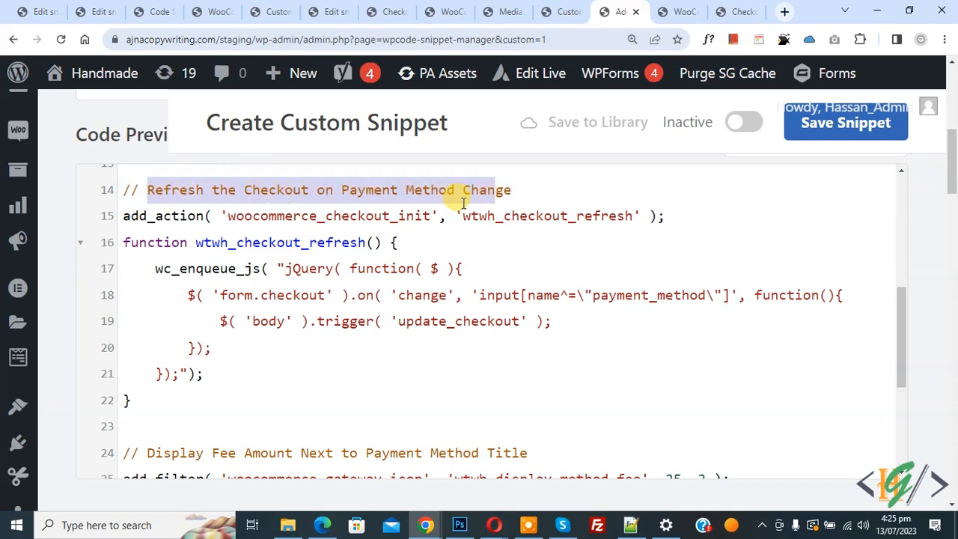
scroll(462, 202, down, 1)
scroll(462, 202, down, 2)
drag(171, 242, 455, 241)
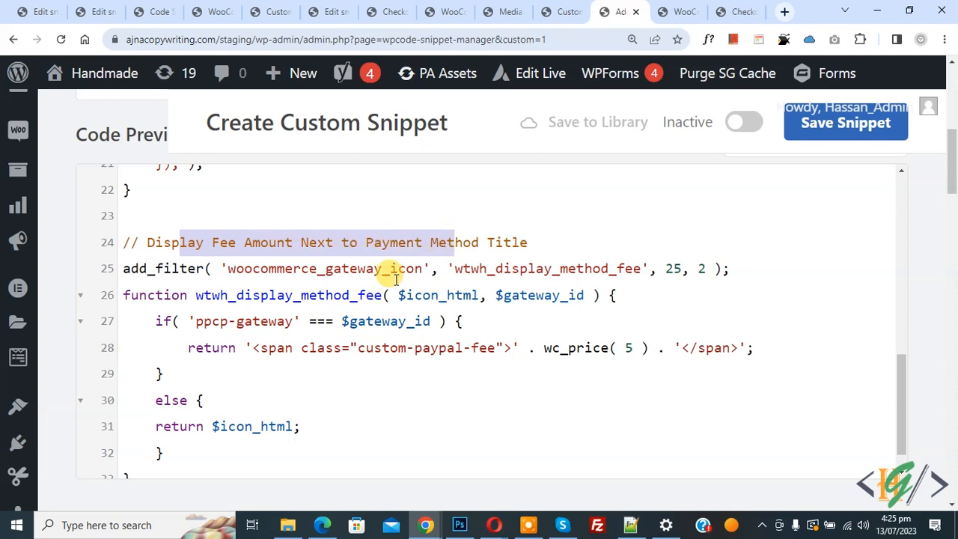
click(388, 286)
Examine the gateway ID, the custom-paypal-fee class and the price amount in the wtwh_display_method_fee function.
click(195, 320)
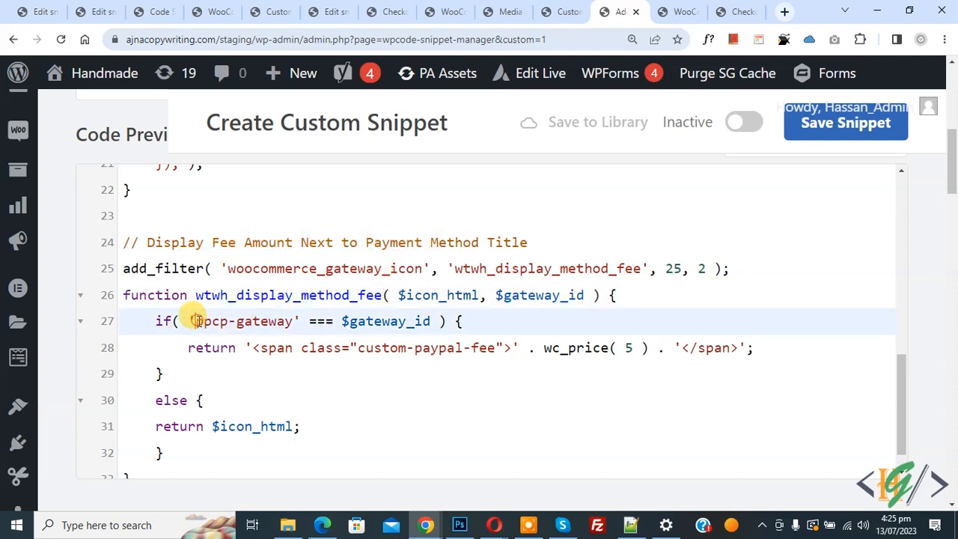
drag(196, 320, 289, 322)
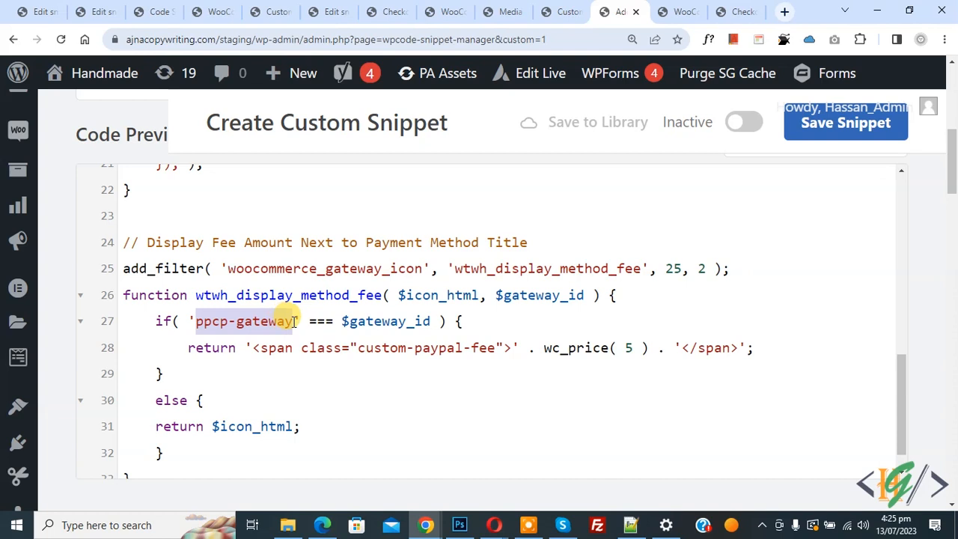
click(477, 332)
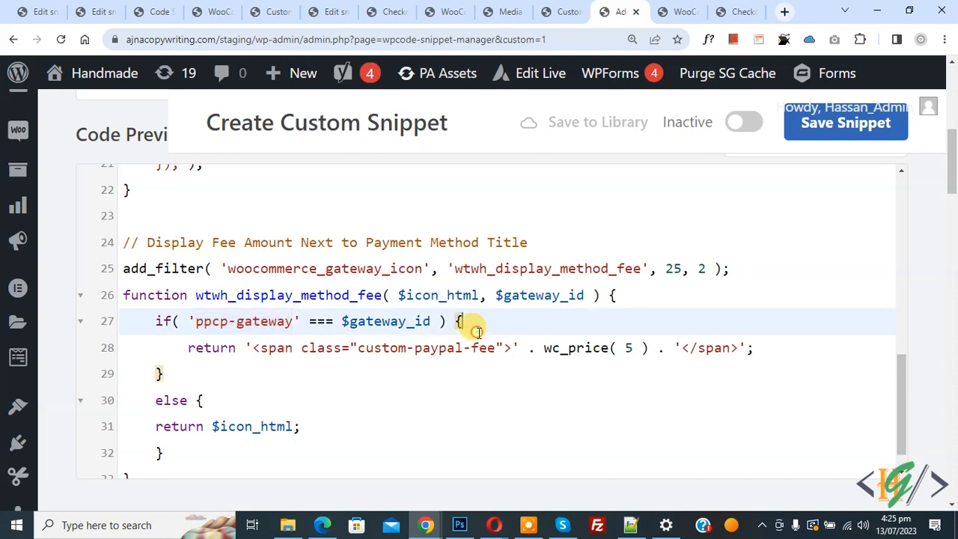
click(357, 349)
drag(358, 349, 488, 347)
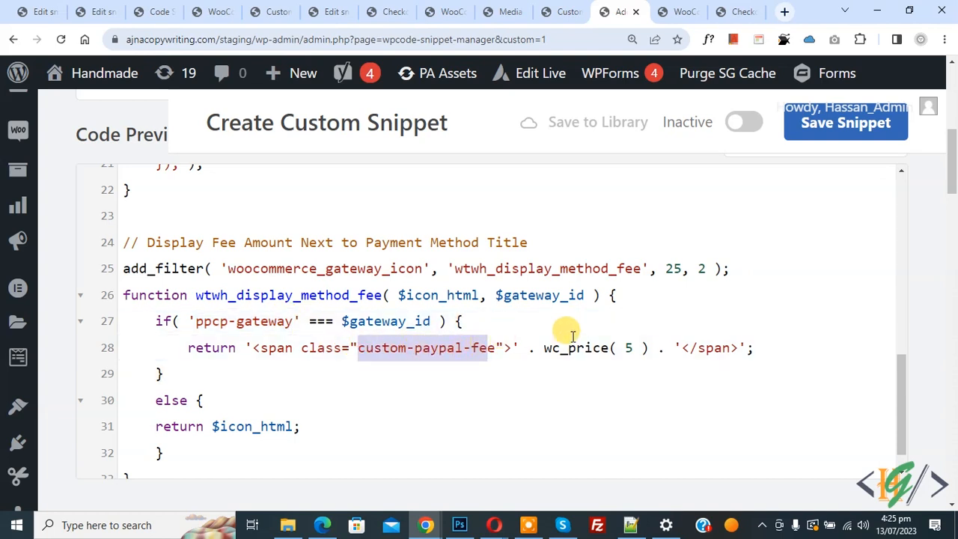
drag(624, 348, 641, 348)
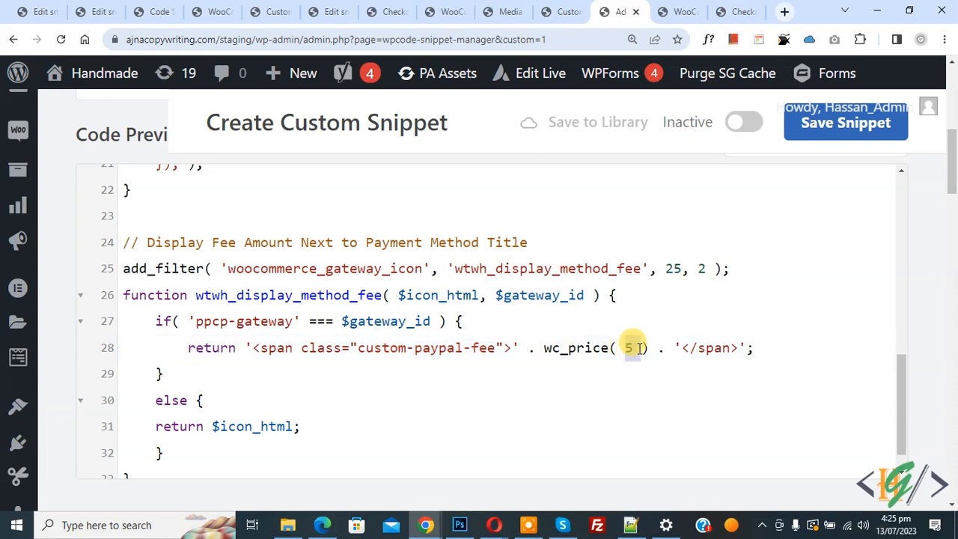
click(631, 348)
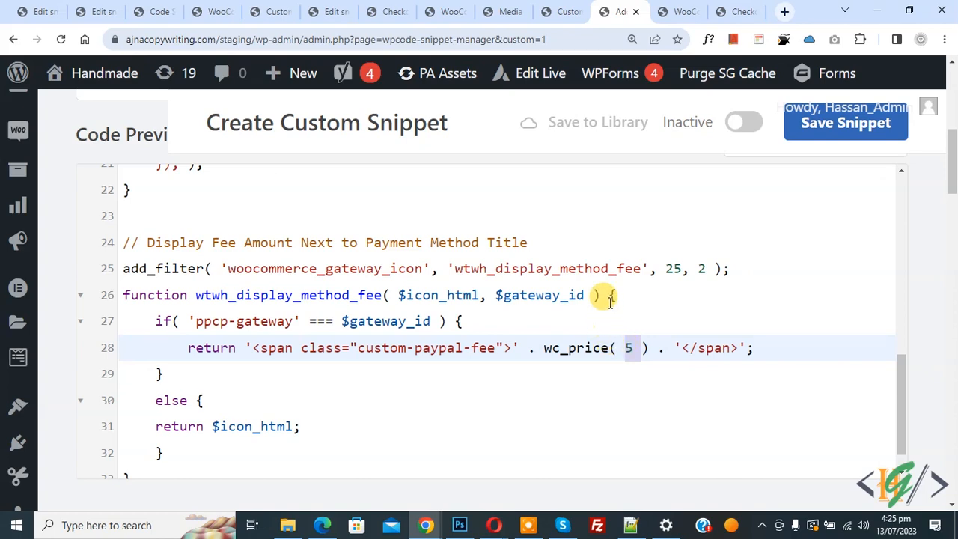
Compare the .custom-paypal-fee rule in Additional CSS with the class in the snippet's span, and recheck the fee amount in wtwh_paypal_fee.
click(567, 9)
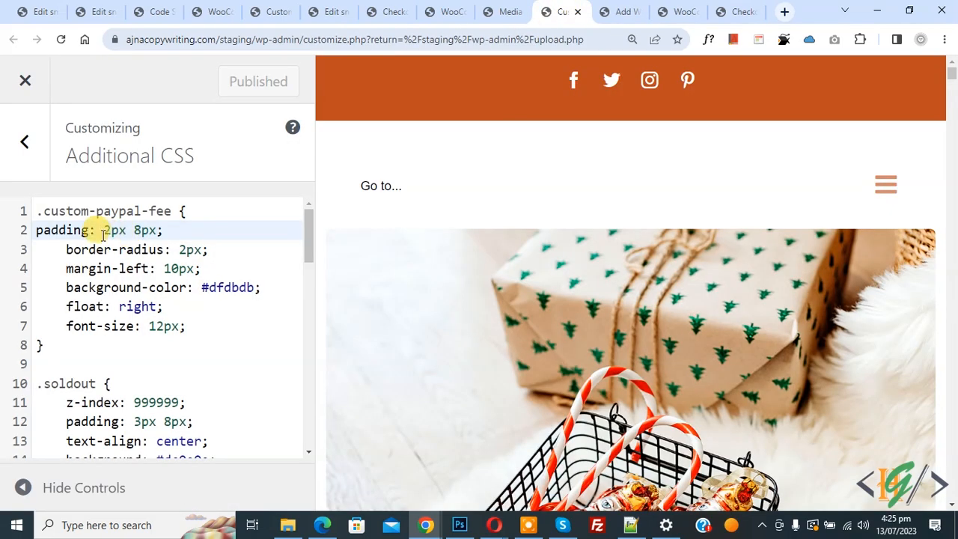
drag(43, 207, 87, 207)
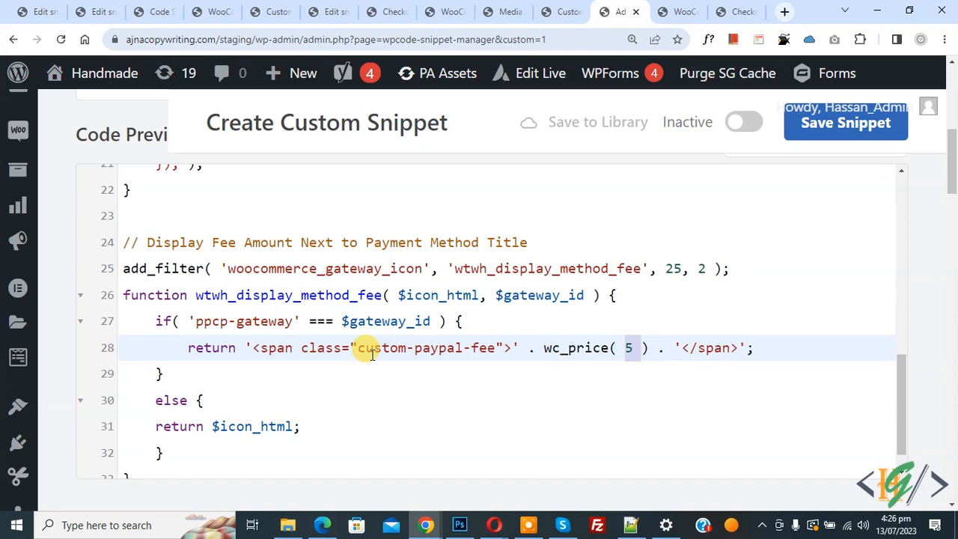
drag(361, 350, 487, 349)
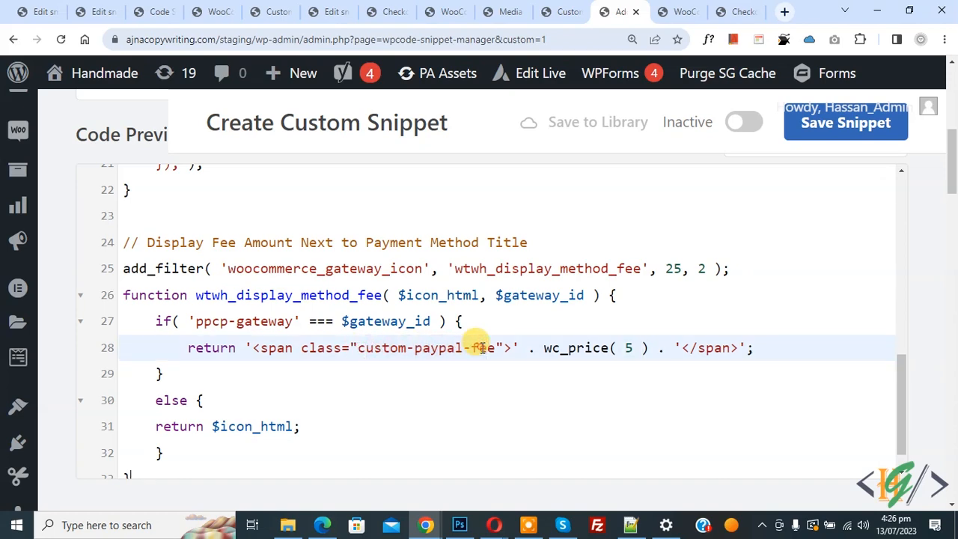
scroll(482, 346, up, 3)
scroll(479, 341, up, 3)
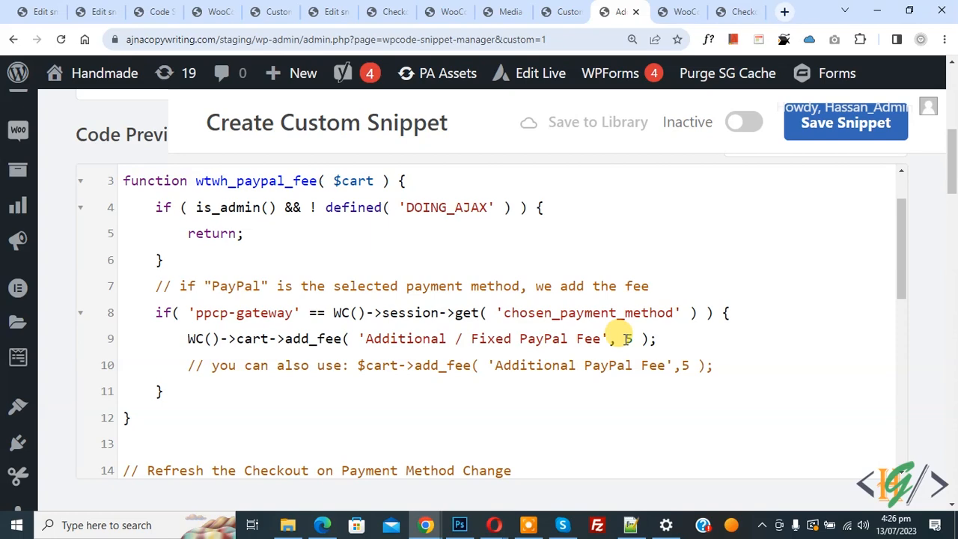
Review the insertion settings of the new PHP snippet, activate it and save it.
key(ctrl+0)
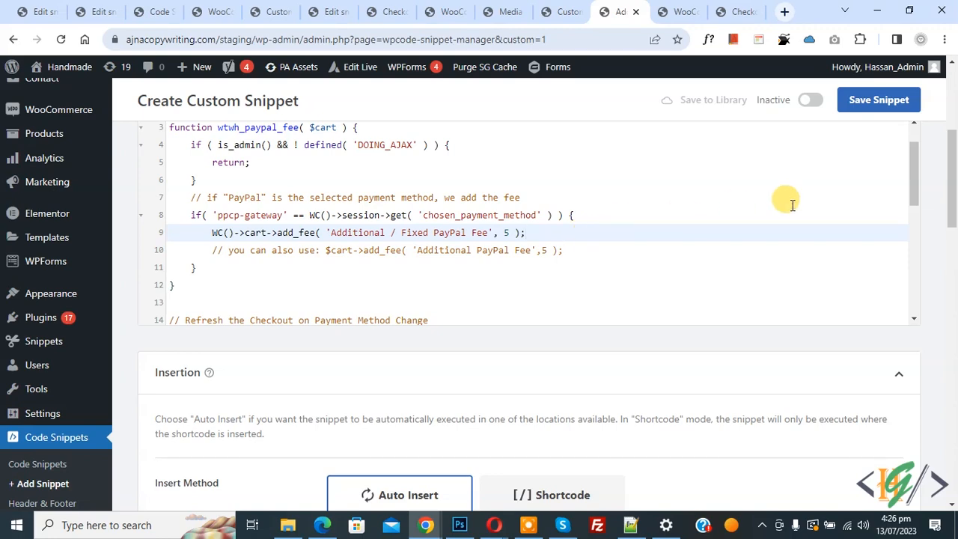
scroll(946, 195, down, 3)
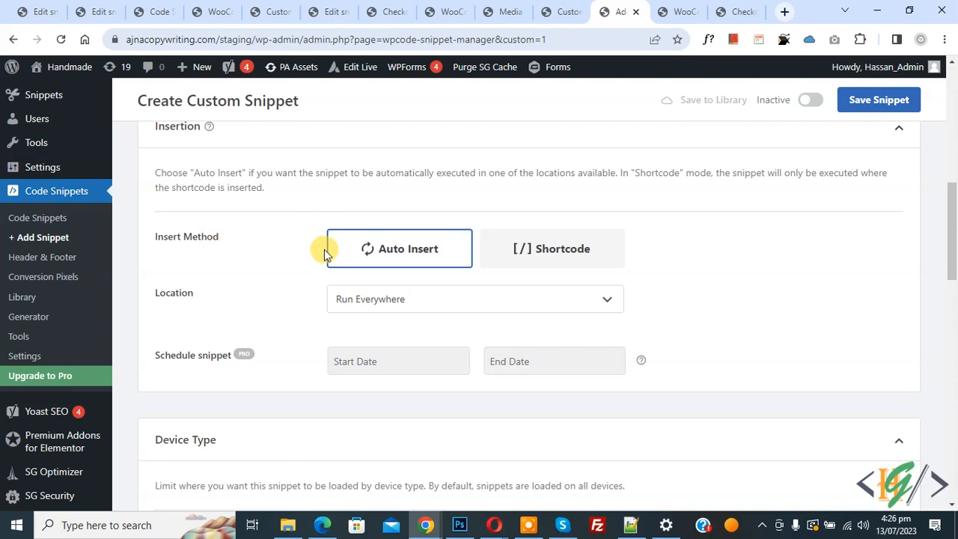
click(804, 100)
click(852, 101)
drag(150, 182, 274, 180)
click(284, 179)
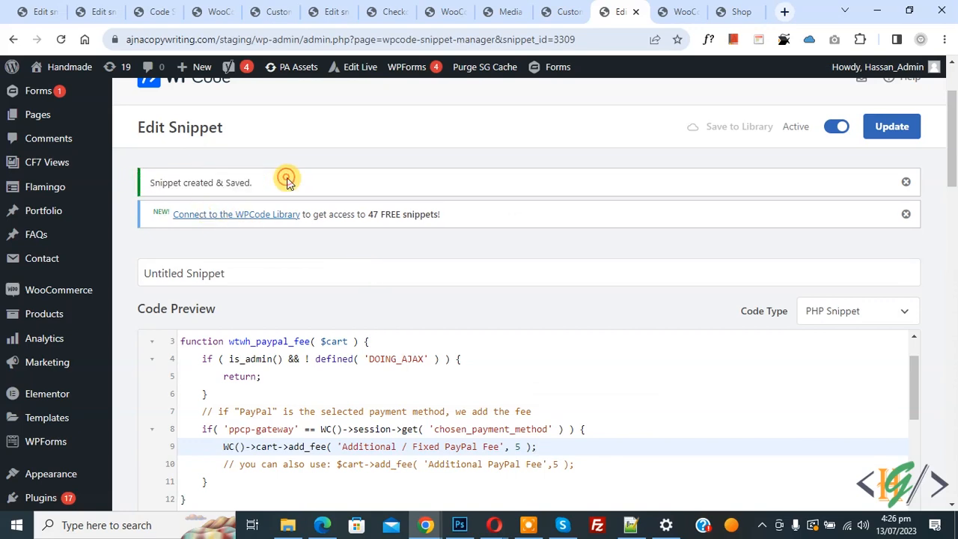
Switch to the store's shop page and add the Ceramic pot to the cart.
click(748, 11)
scroll(341, 193, down, 1)
scroll(340, 193, down, 3)
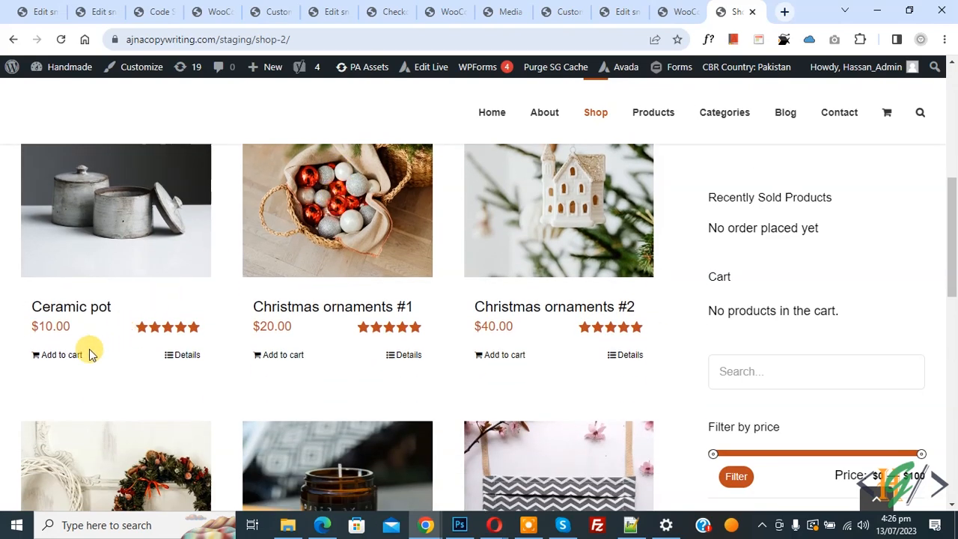
click(68, 357)
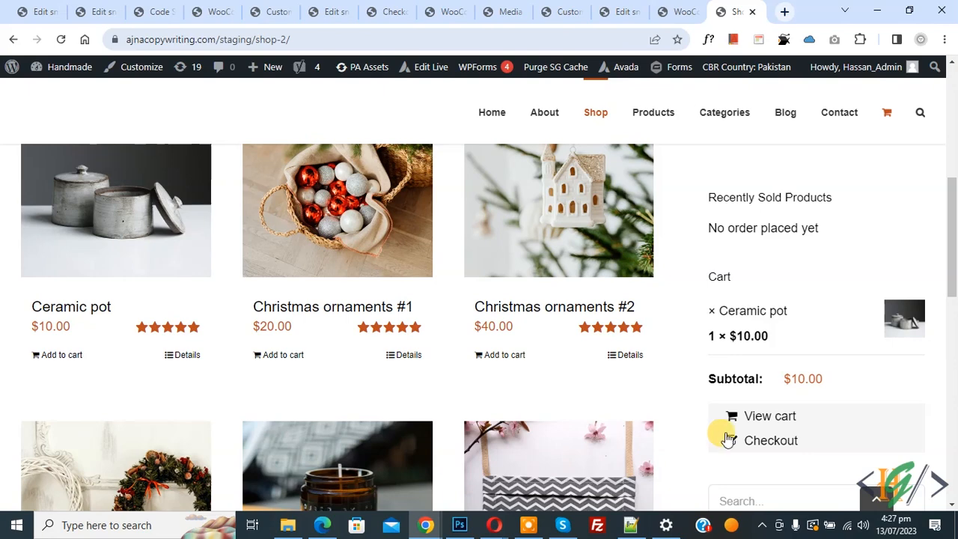
View the cart with the Ceramic pot and proceed to checkout.
click(767, 419)
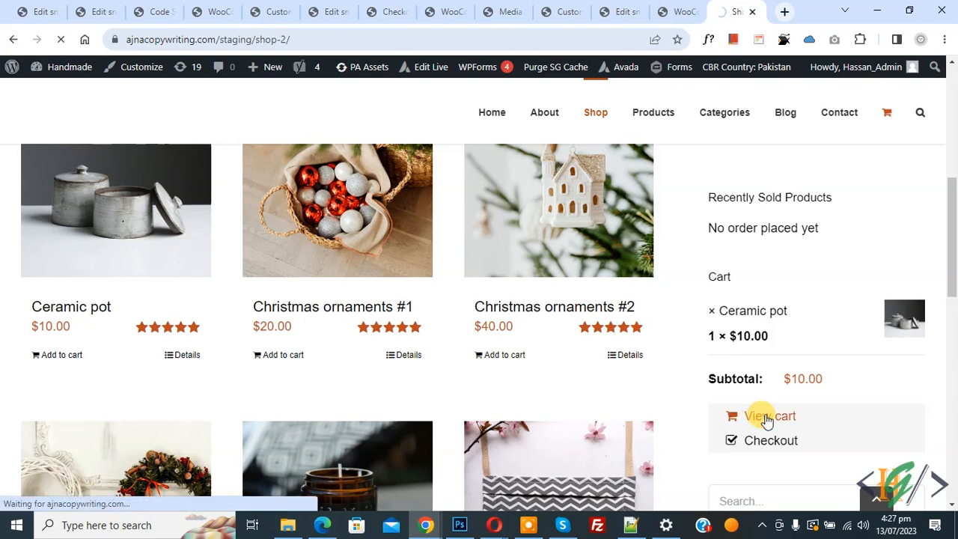
scroll(528, 203, down, 3)
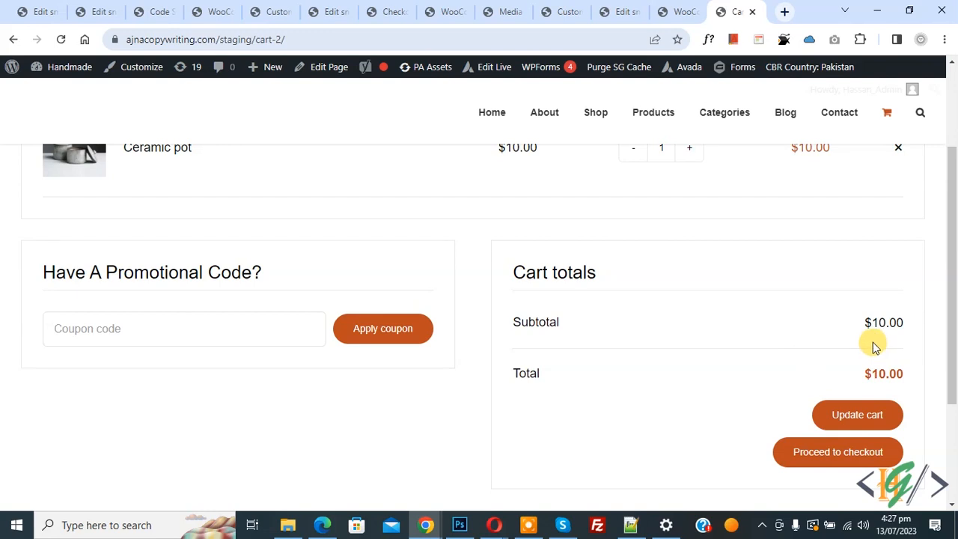
click(813, 462)
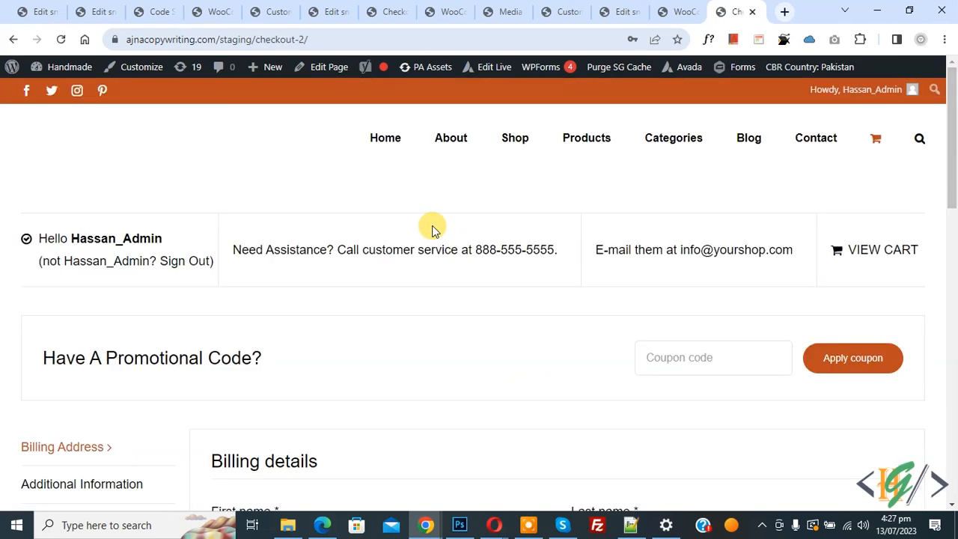
Continue past the billing address and additional information to Review & Payment, and examine the order's subtotal and total.
scroll(479, 299, down, 15)
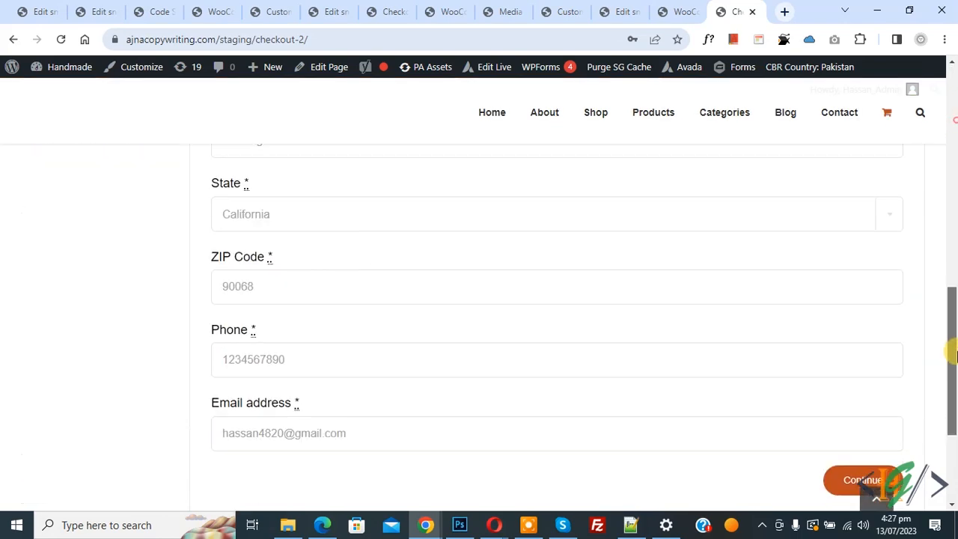
click(845, 402)
click(862, 322)
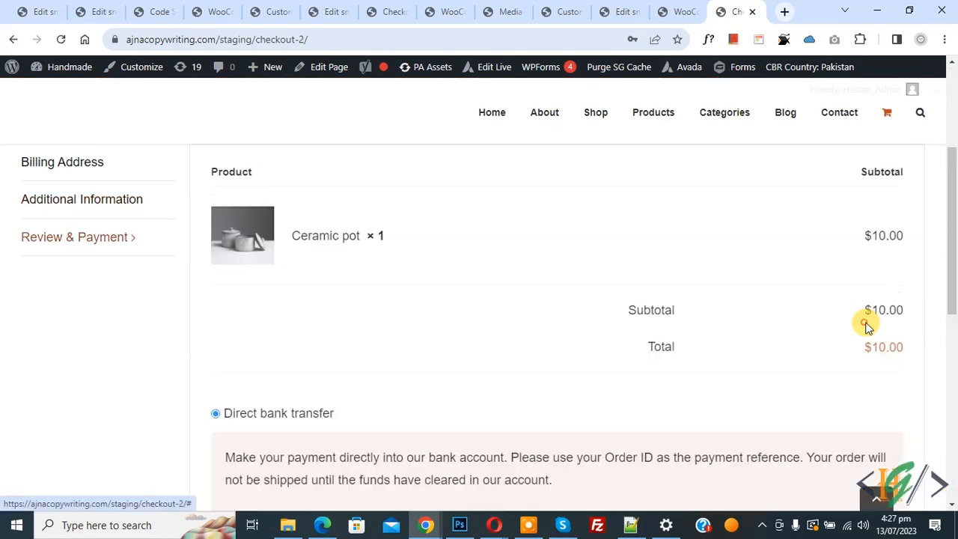
drag(876, 321, 851, 314)
click(848, 318)
scroll(441, 259, down, 2)
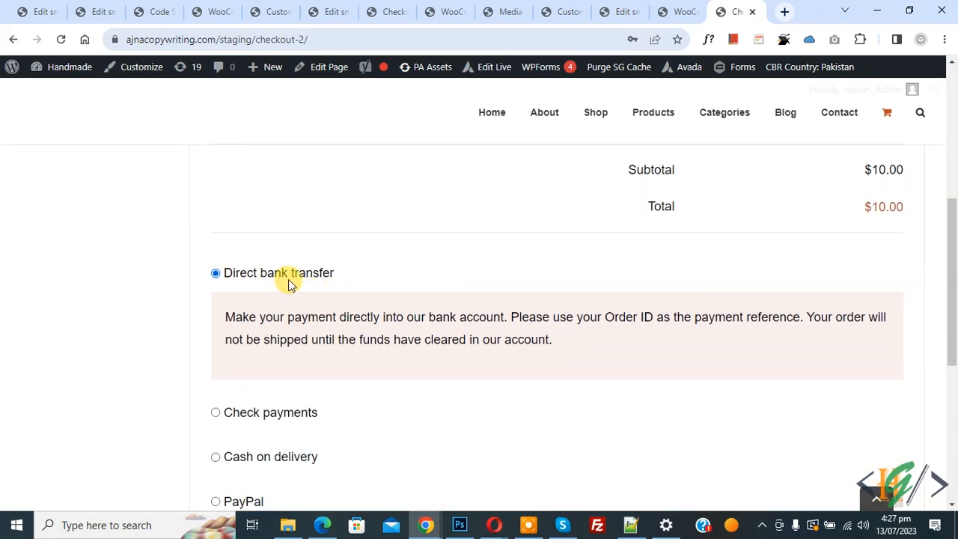
Choose Cash on delivery as the payment method and check the order totals for an added fee.
scroll(298, 275, down, 1)
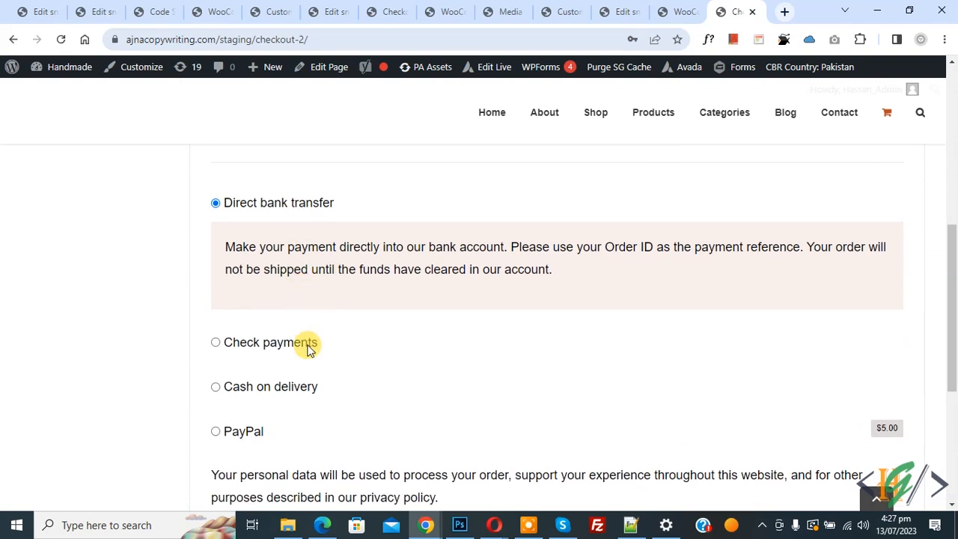
click(294, 388)
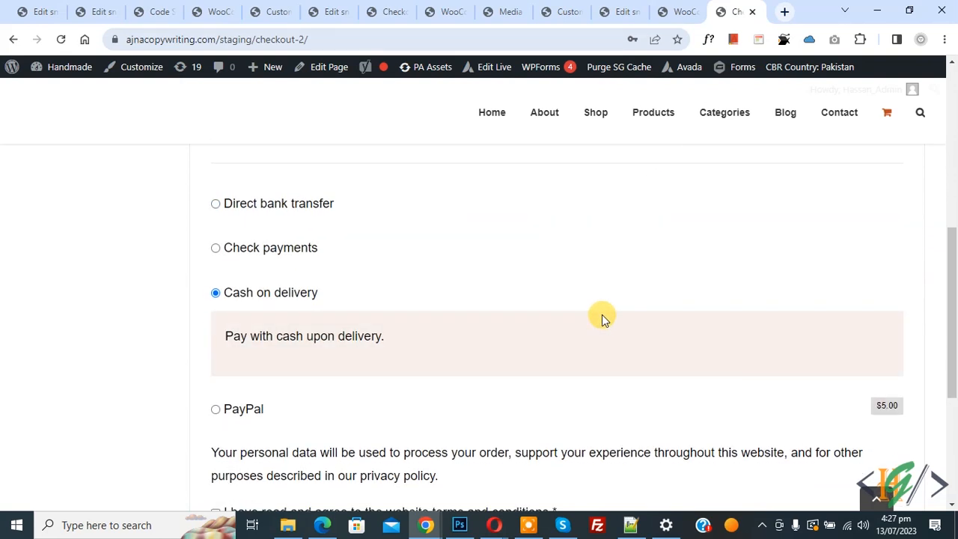
scroll(602, 314, up, 2)
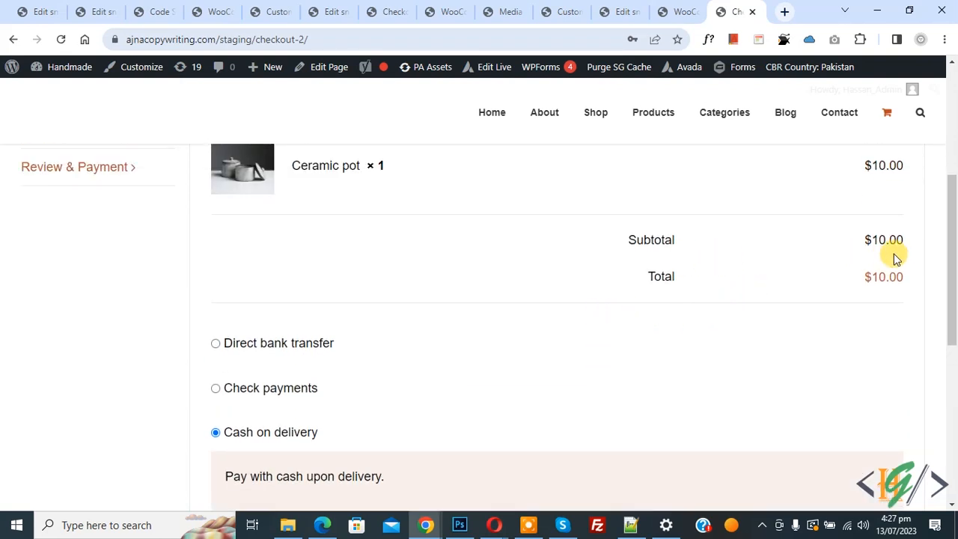
Choose PayPal as the payment method and check the order totals for the additional fee.
scroll(427, 259, down, 3)
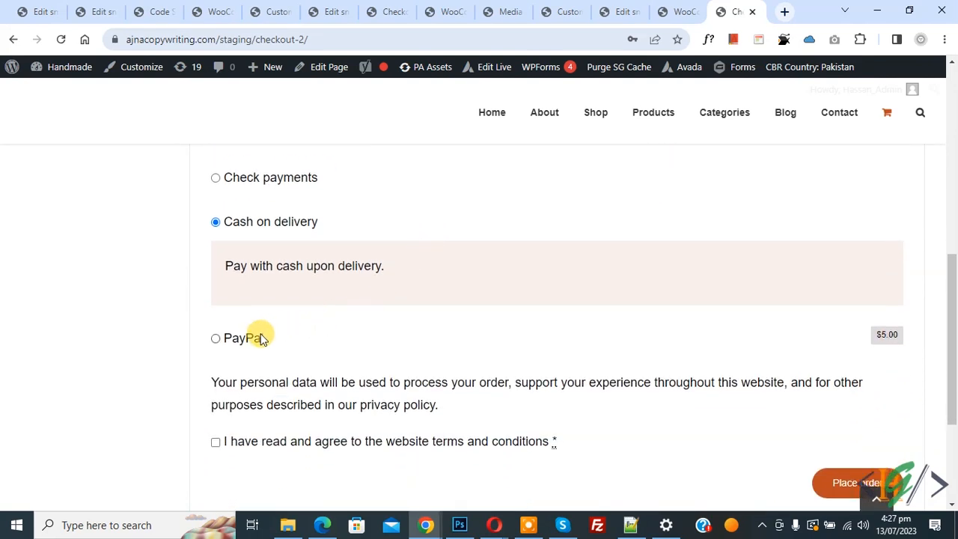
click(883, 334)
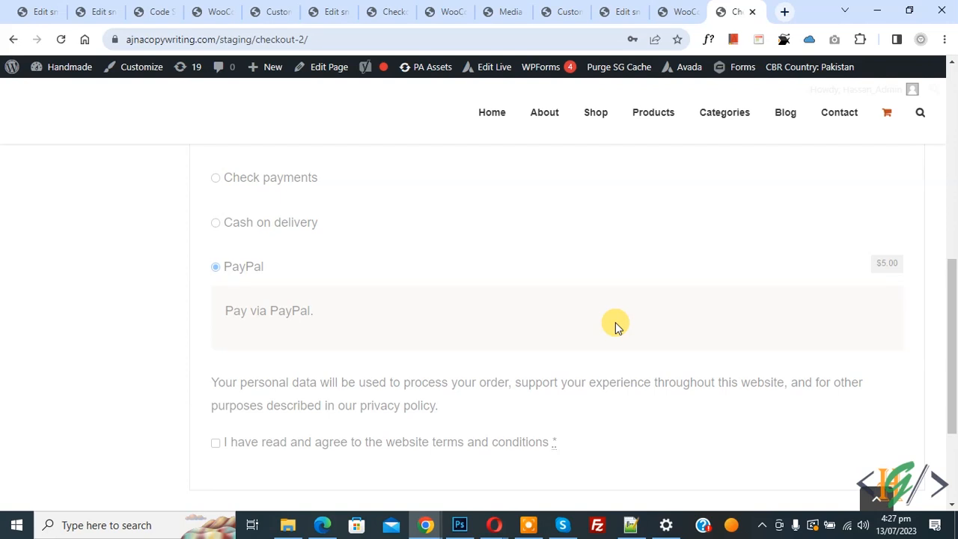
scroll(615, 321, up, 4)
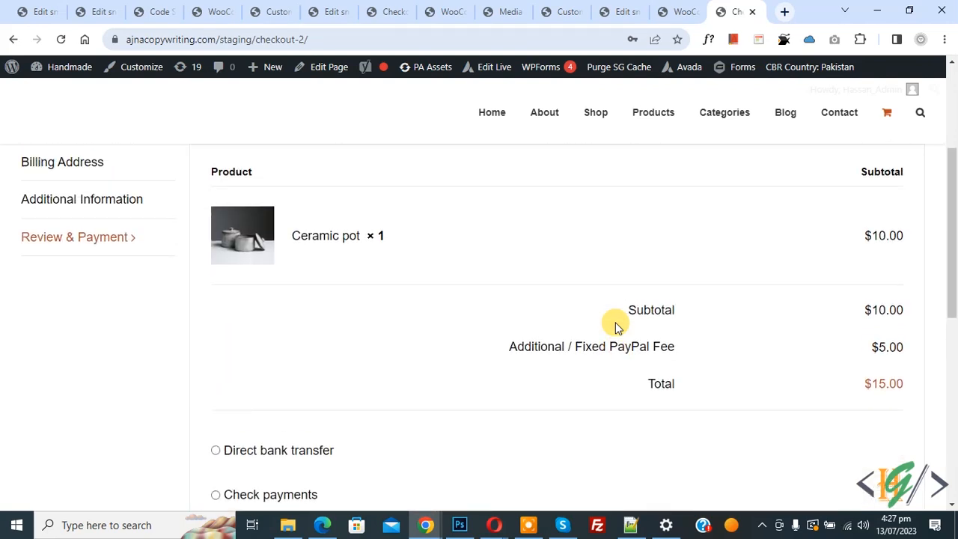